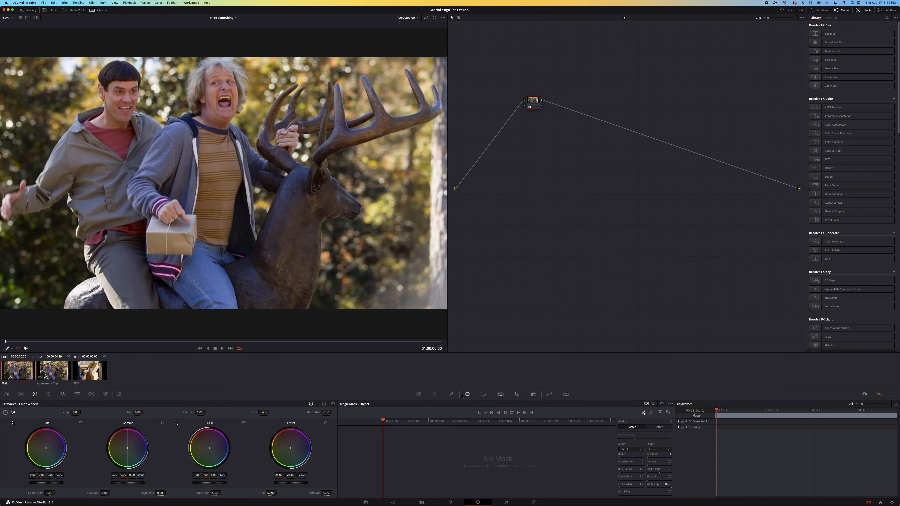
Add a linear window on the second node, labelled Blur, and reshape it into a tilted bar over the blond man's eyes.
left_click(468, 395)
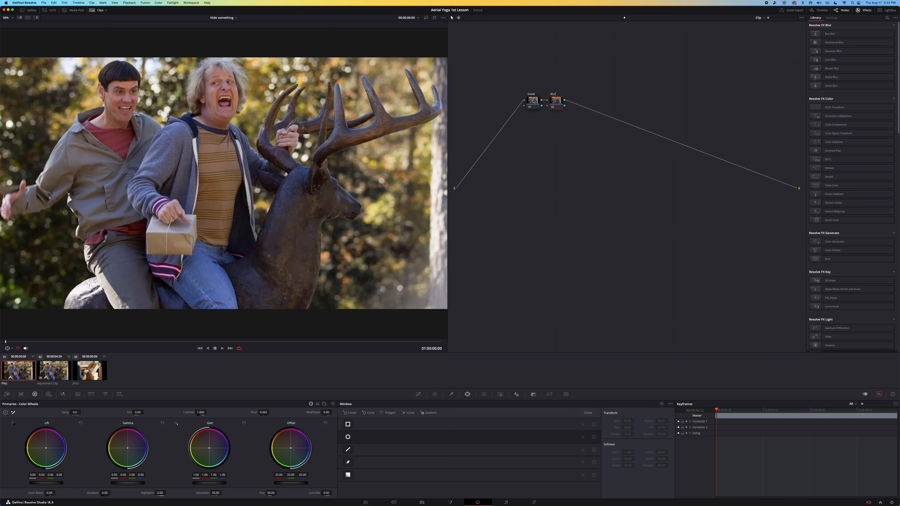
left_click_drag(538, 104, 532, 102)
left_click(554, 103)
left_click(349, 425)
left_click_drag(267, 236, 266, 70)
left_click_drag(147, 69, 199, 76)
left_click_drag(147, 189, 231, 82)
left_click_drag(270, 78, 241, 81)
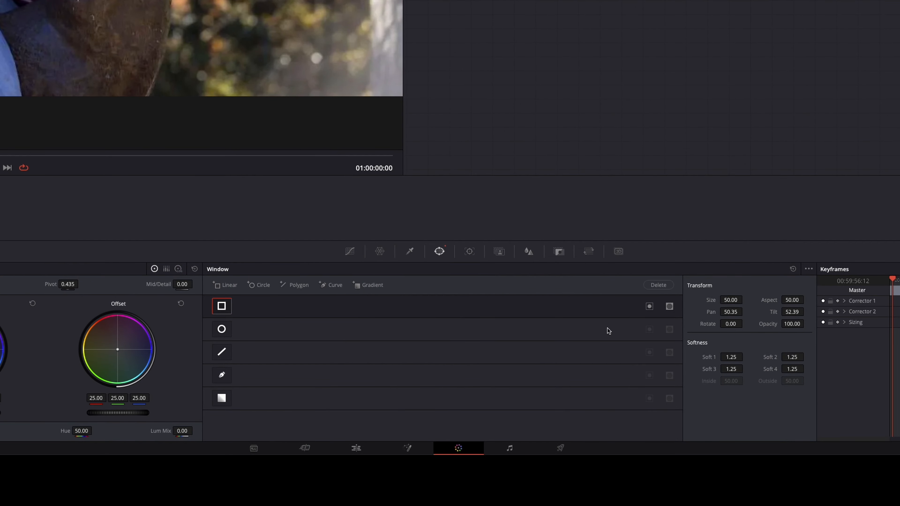
Turn the windowed area black by moving the custom curve's black point far toward the highlights, and reduce the linear window's softness to 0.
left_click(349, 251)
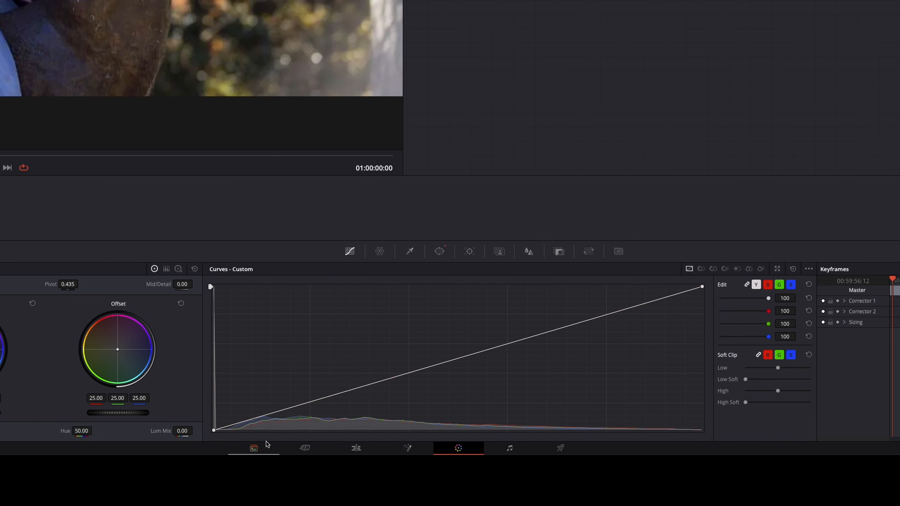
left_click_drag(215, 429, 618, 460)
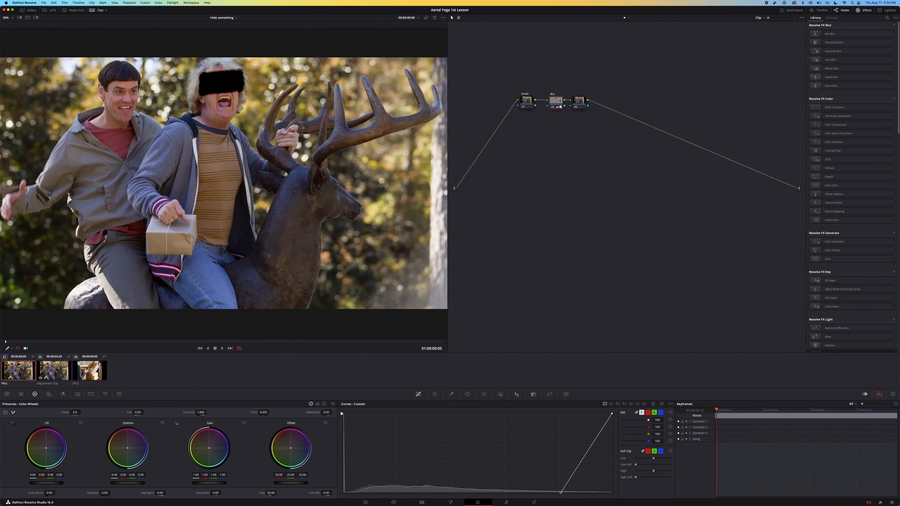
left_click(467, 395)
left_click_drag(663, 453, 652, 459)
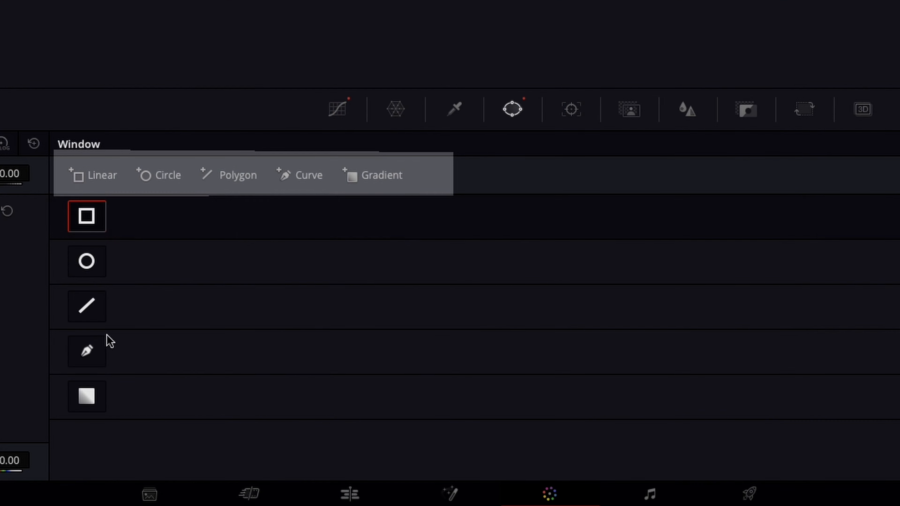
Draw a four-cornered curve window over the dark-haired man's eyes on the Blur node.
left_click(348, 462)
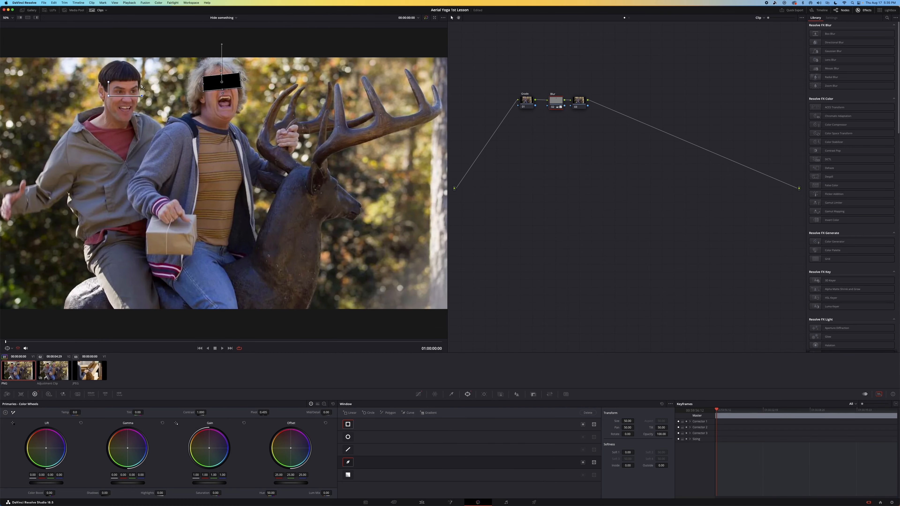
left_click(139, 81)
left_click(109, 82)
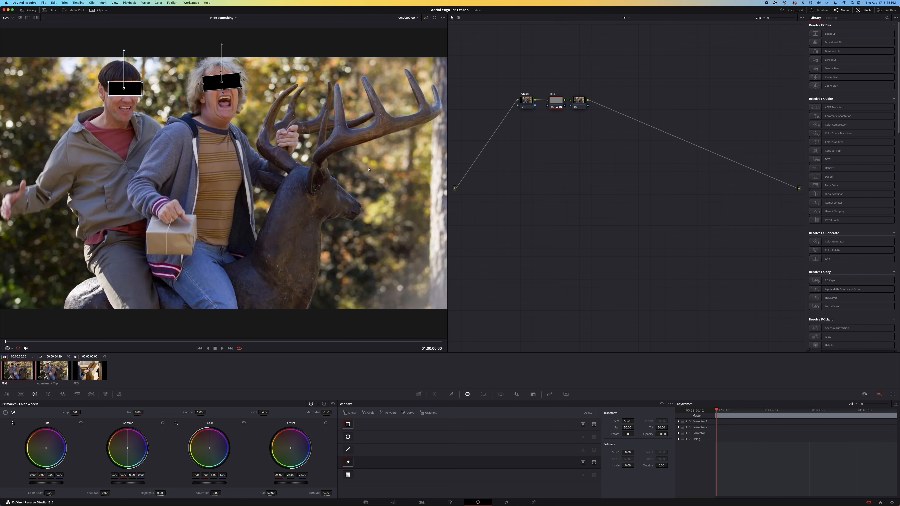
Label the third node Mosaic.
left_click(583, 101)
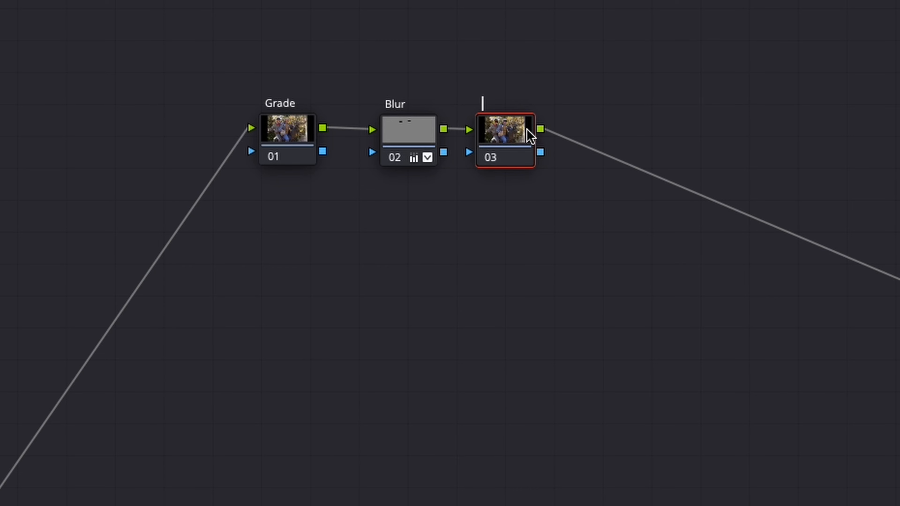
type("Mosaic")
key("BackSpace")
type("c")
key("Return")
Disable the Blur node to remove the black bars from the image.
left_click(416, 127)
key("ctrl+d")
left_click(521, 133)
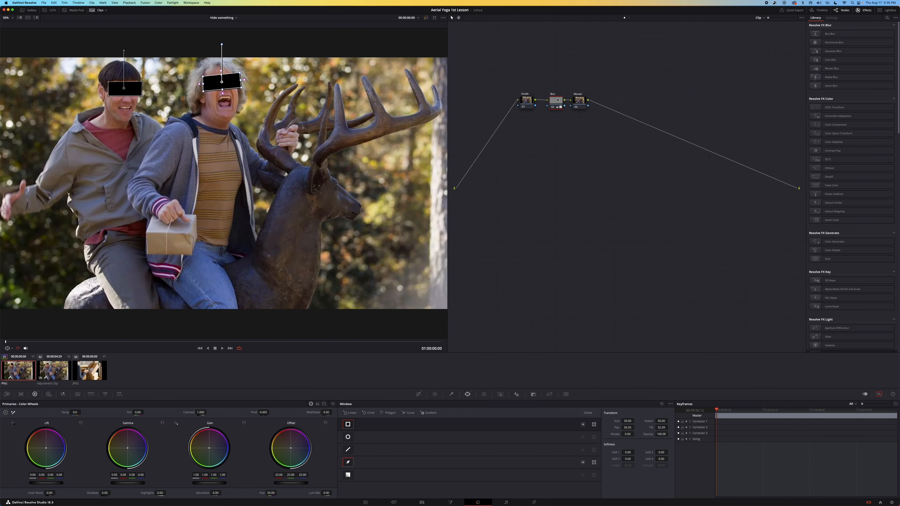
key("ctrl+d")
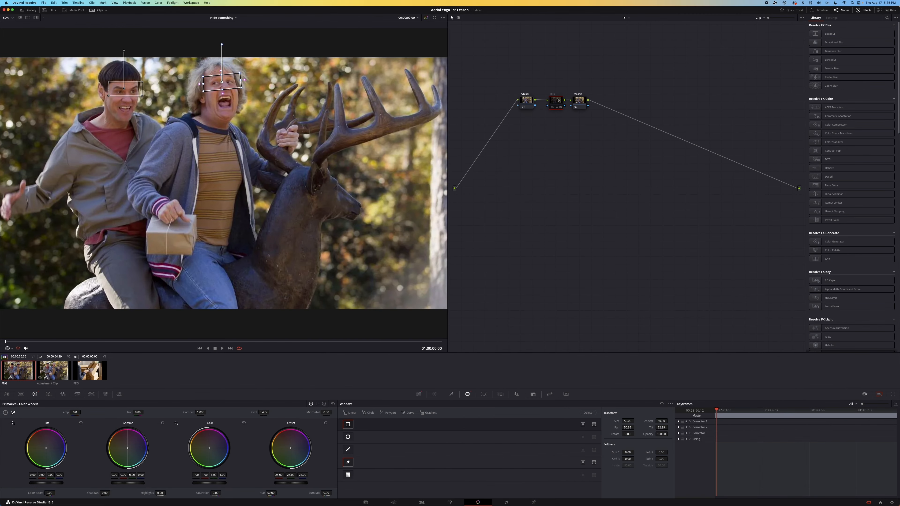
Search the effects library for "mos" and apply Mosaic Blur to the Mosaic node.
left_click(576, 104)
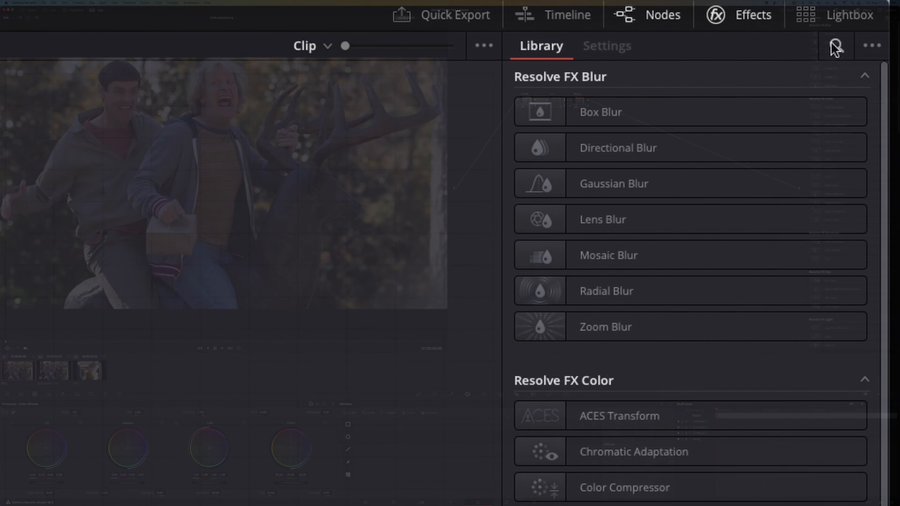
left_click(835, 46)
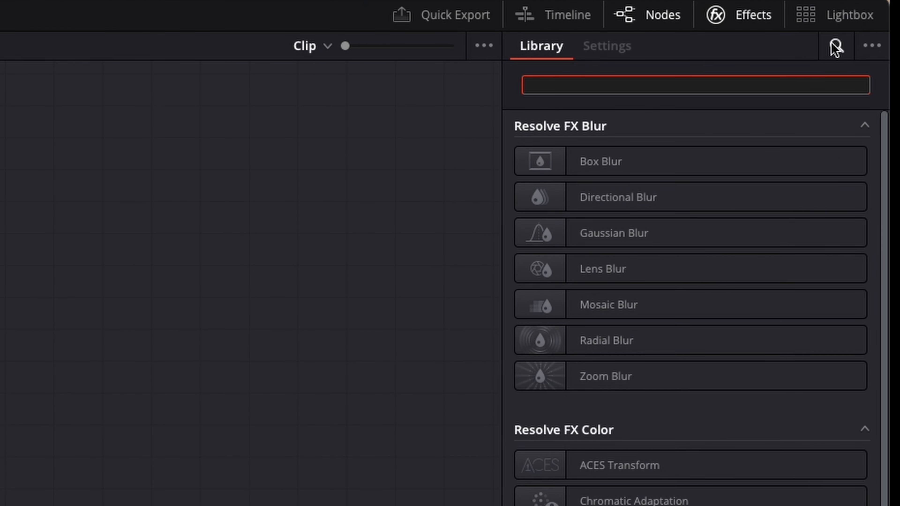
type("mos")
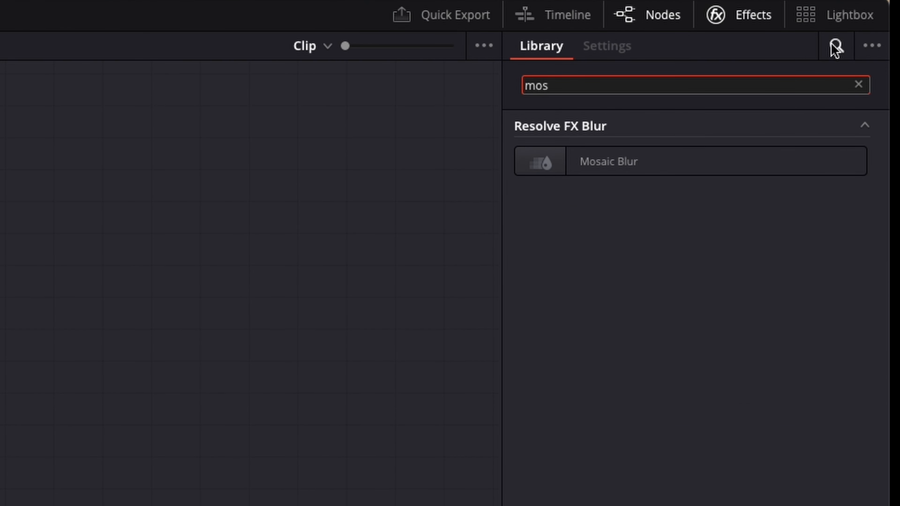
left_click_drag(573, 156, 541, 166)
left_click_drag(567, 98, 579, 101)
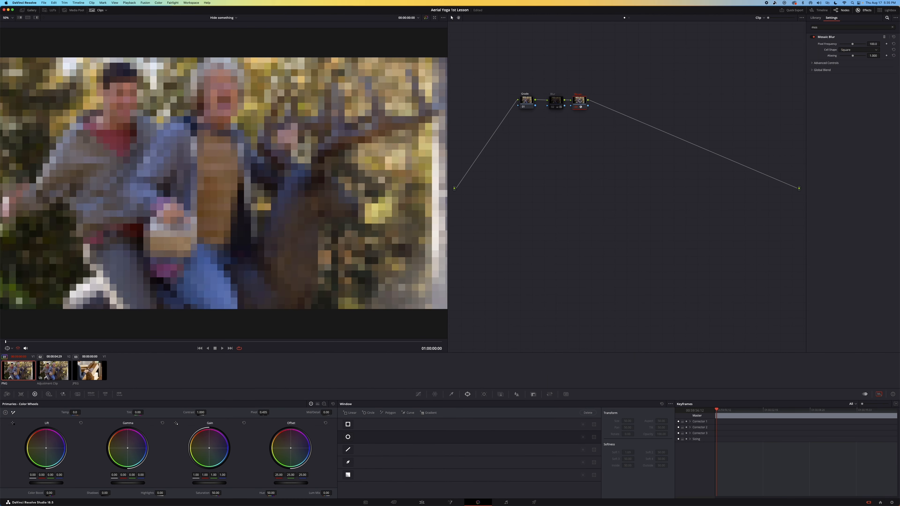
Limit the mosaic to both faces with a circle window on the blond man's face and a curve window around the dark-haired man's face.
left_click(348, 437)
mouse_move(223, 183)
left_mouse_down()
mouse_move(221, 81)
mouse_move(222, 105)
mouse_move(242, 106)
mouse_move(220, 94)
left_mouse_up()
left_click(348, 463)
left_click(113, 81)
left_click(108, 87)
left_click(108, 103)
left_click(116, 117)
left_click(129, 122)
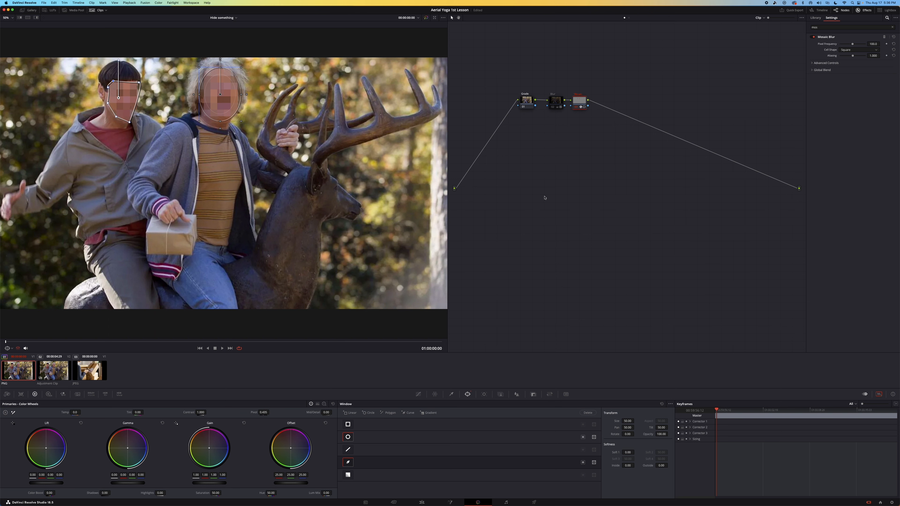
Switch to the third clip, with the packages, add a second serial node and label the first one Grade.
left_click(96, 375)
key("alt+s")
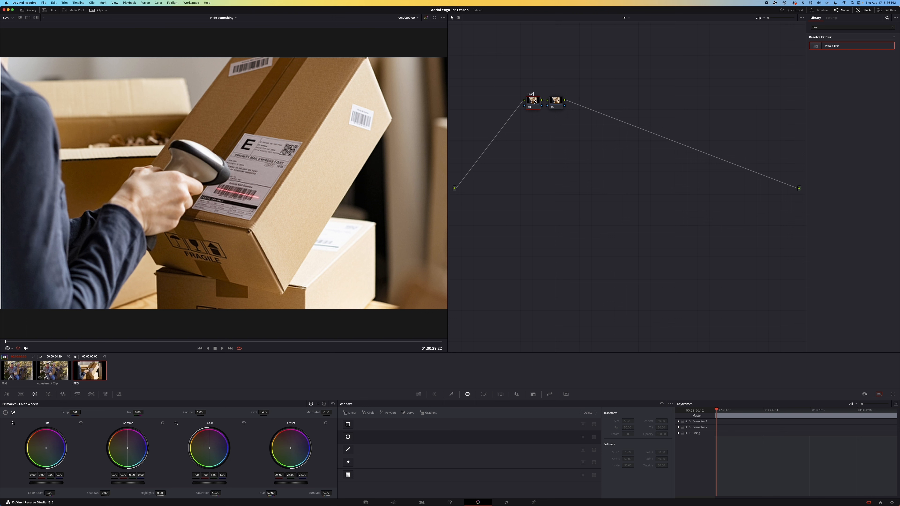
Draw a four-cornered curve window around the shipping label on the second node.
left_click(554, 100)
left_click(348, 462)
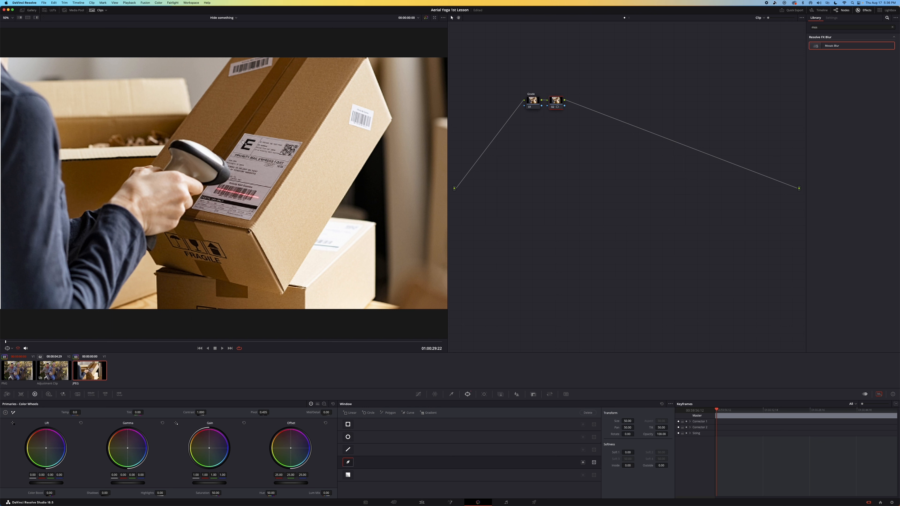
left_click(193, 207)
left_click(249, 219)
left_click(303, 142)
left_click(244, 132)
Search the effects library for "blur" and apply Gaussian Blur to the second node.
left_click_drag(564, 78, 505, 61)
type("b")
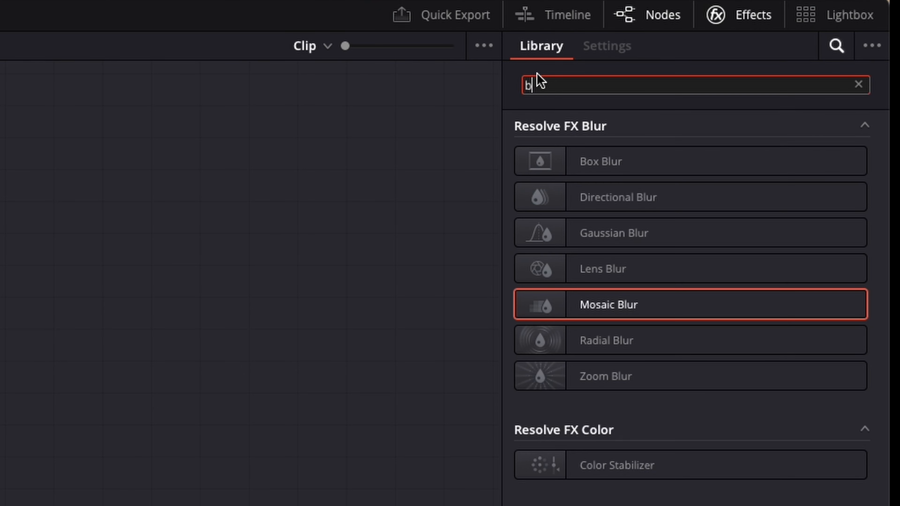
type("lur")
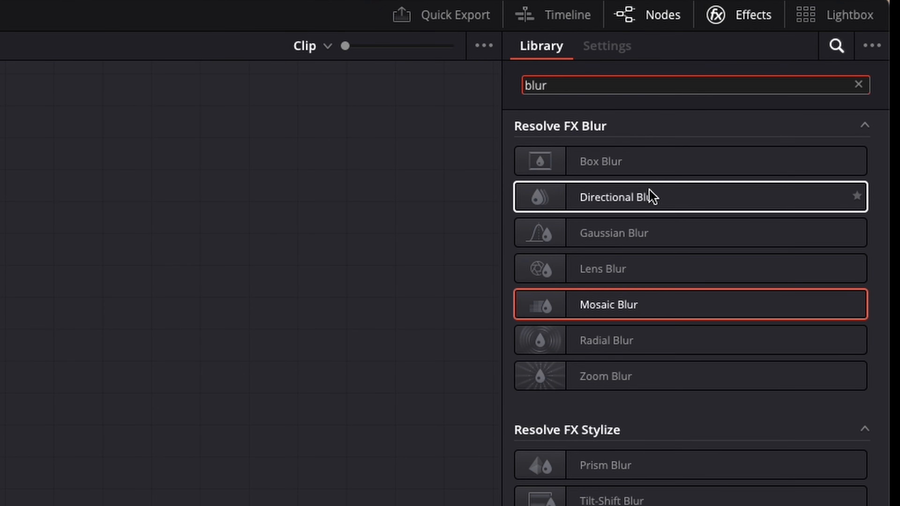
left_click(599, 232)
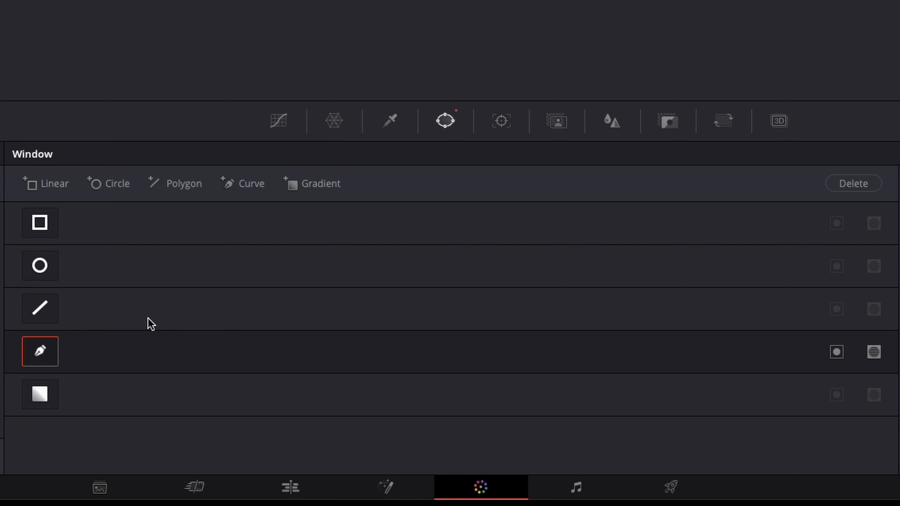
Add a small circle window over the scanner head, set it to exclude that area from the blur, and adjust its softness.
left_click(348, 438)
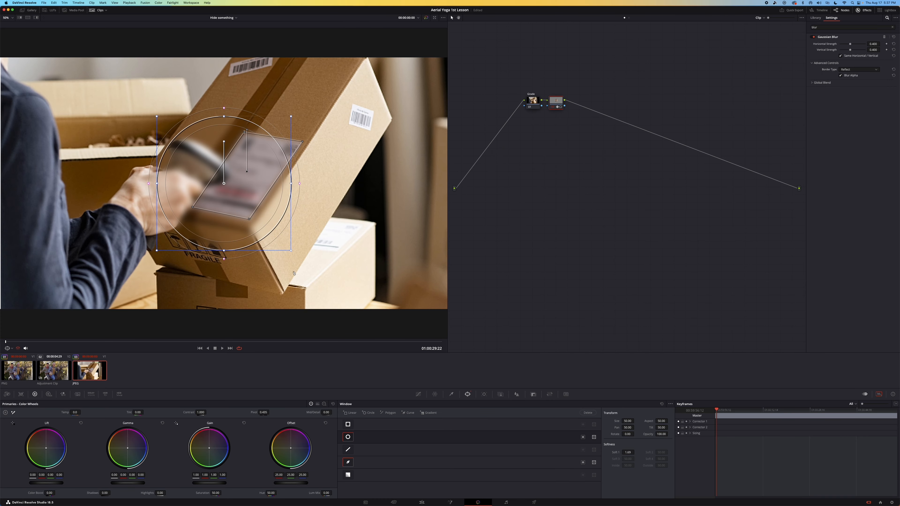
left_click_drag(291, 252, 220, 175)
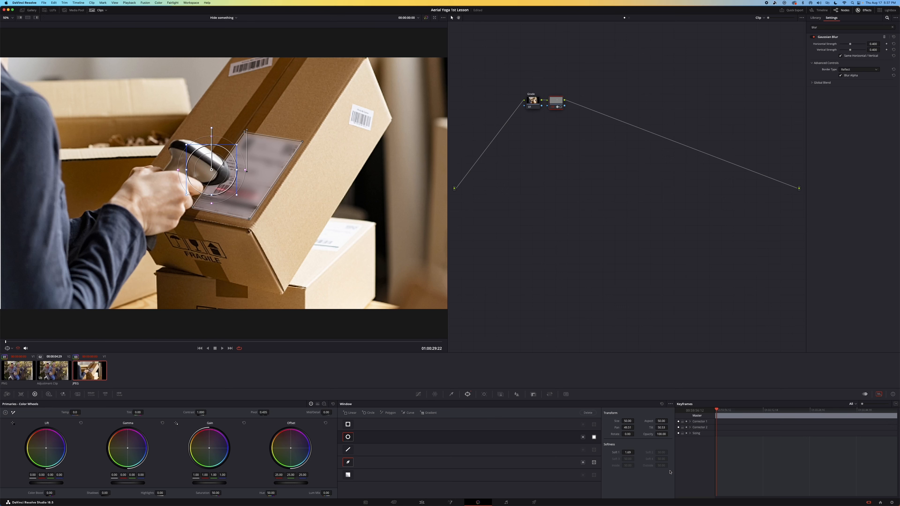
left_click_drag(634, 454, 636, 452)
Flatten the circle window into an ellipse and rotate it clockwise to follow the tilt of the scanner head.
left_click_drag(211, 196, 205, 187)
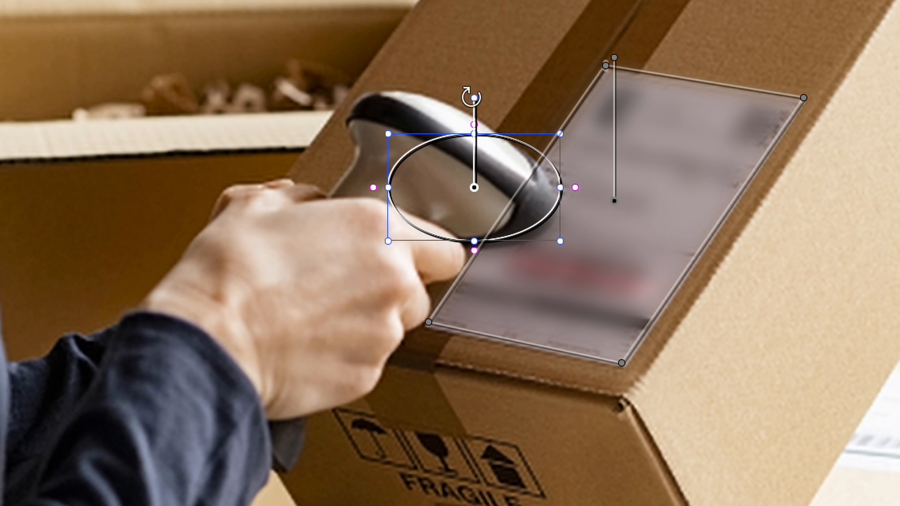
left_click_drag(206, 136, 214, 139)
left_click_drag(504, 101, 524, 107)
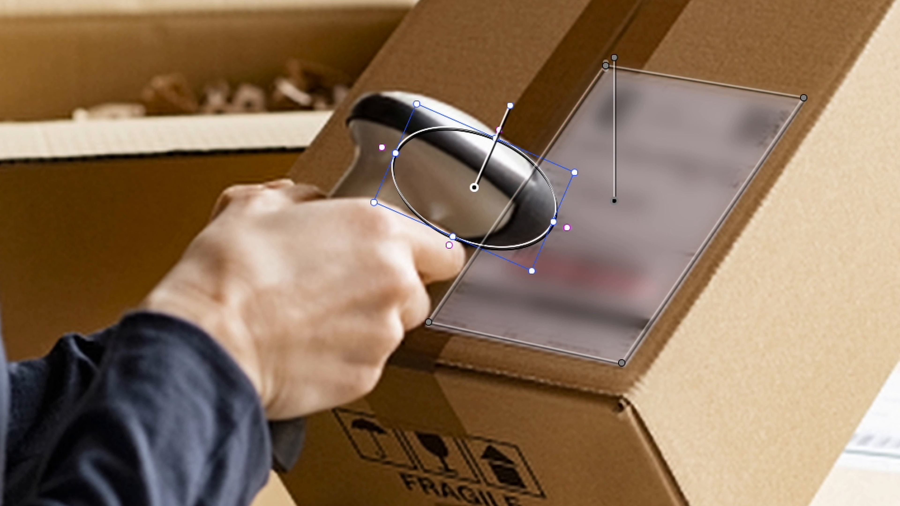